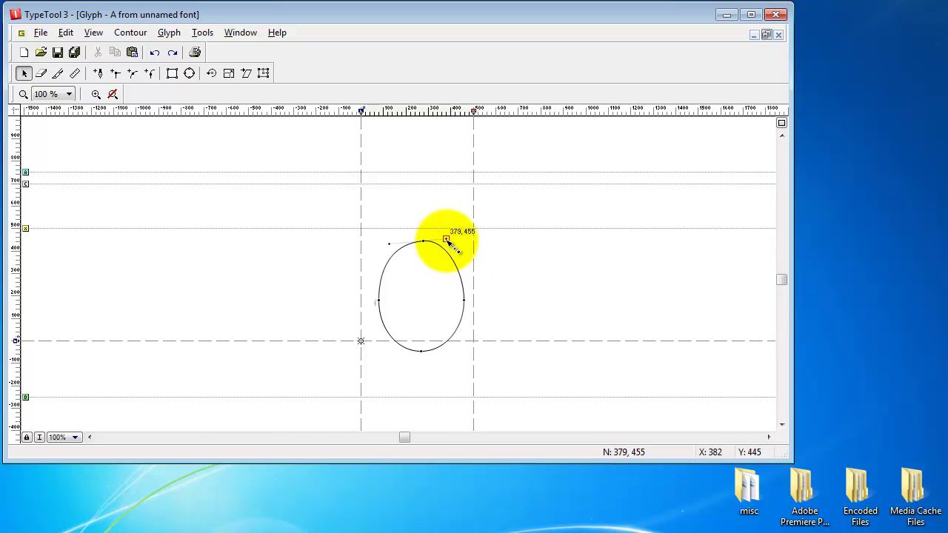
# Step: Pull the oval's top handles and move its top point down-right into a leaning teardrop
pyautogui.moveTo(447, 239); pyautogui.dragTo(502, 272)
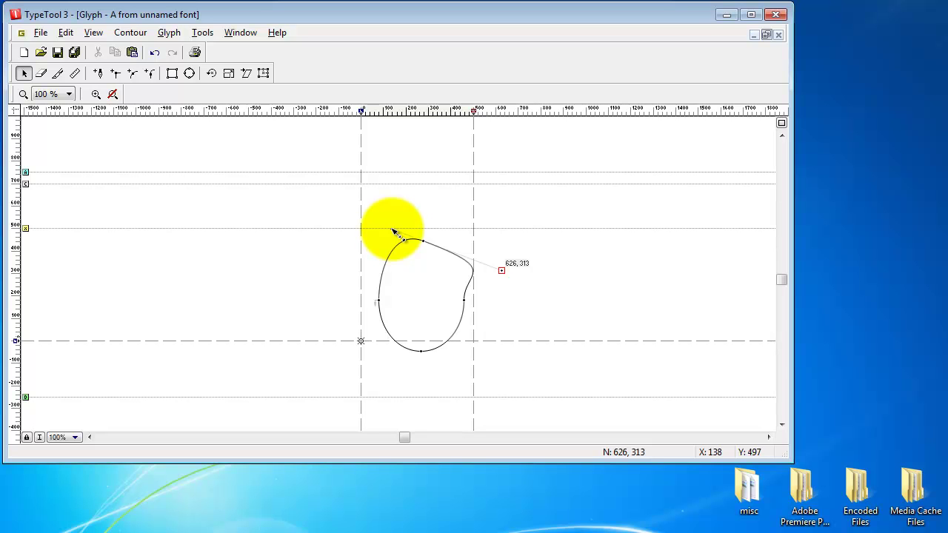
pyautogui.moveTo(395, 232); pyautogui.dragTo(334, 267)
pyautogui.click(423, 242)
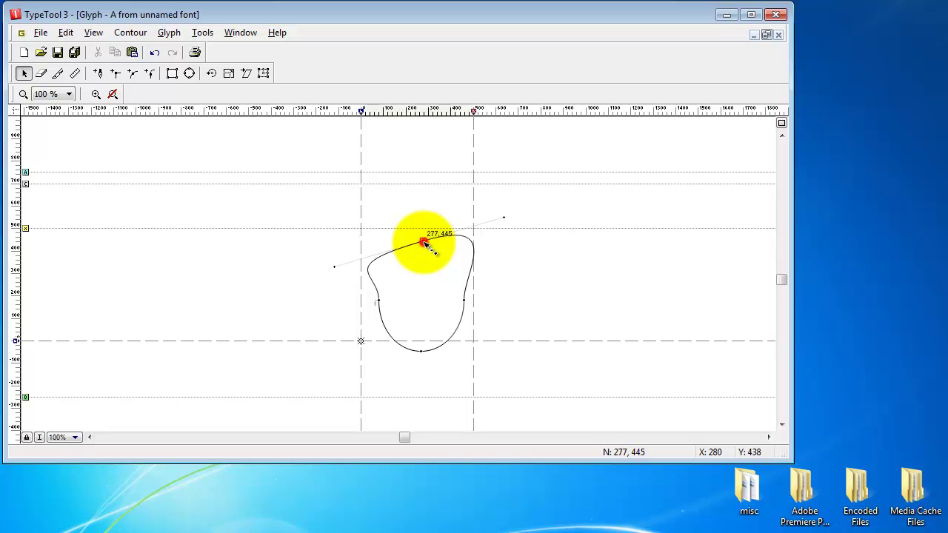
pyautogui.moveTo(423, 242); pyautogui.dragTo(469, 206)
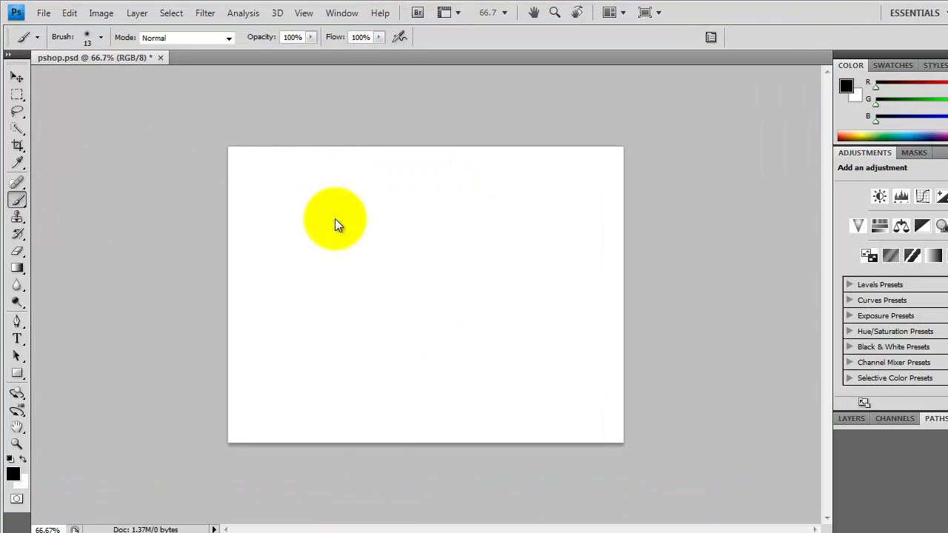
# Step: Brush two crossing black diagonal strokes forming an X on the pshop.psd canvas
pyautogui.moveTo(335, 219); pyautogui.dragTo(514, 382)
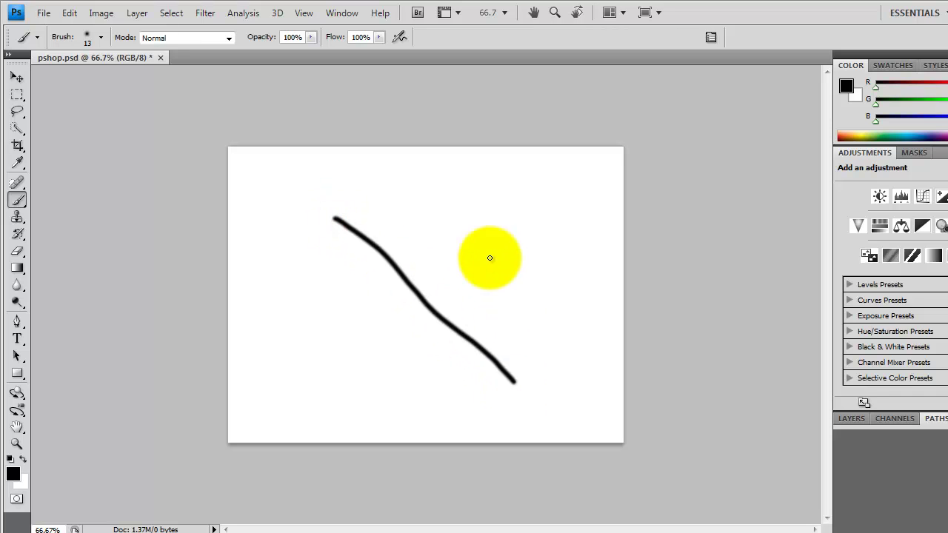
pyautogui.moveTo(489, 257); pyautogui.dragTo(342, 381)
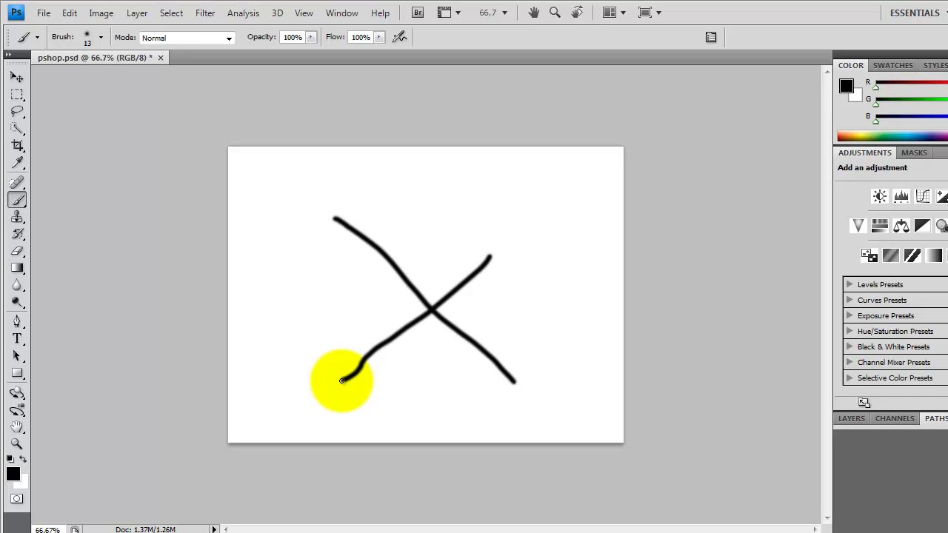
pyautogui.click(45, 14)
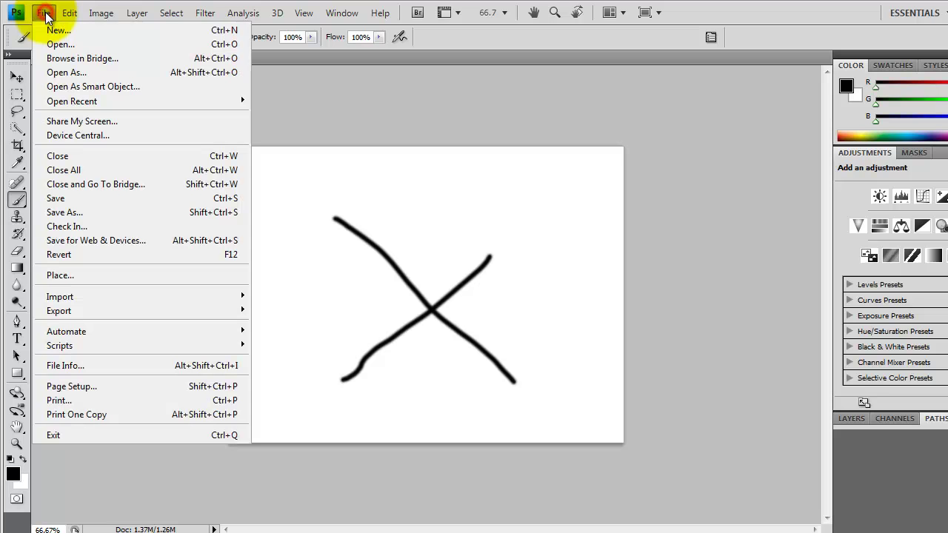
pyautogui.click(90, 212)
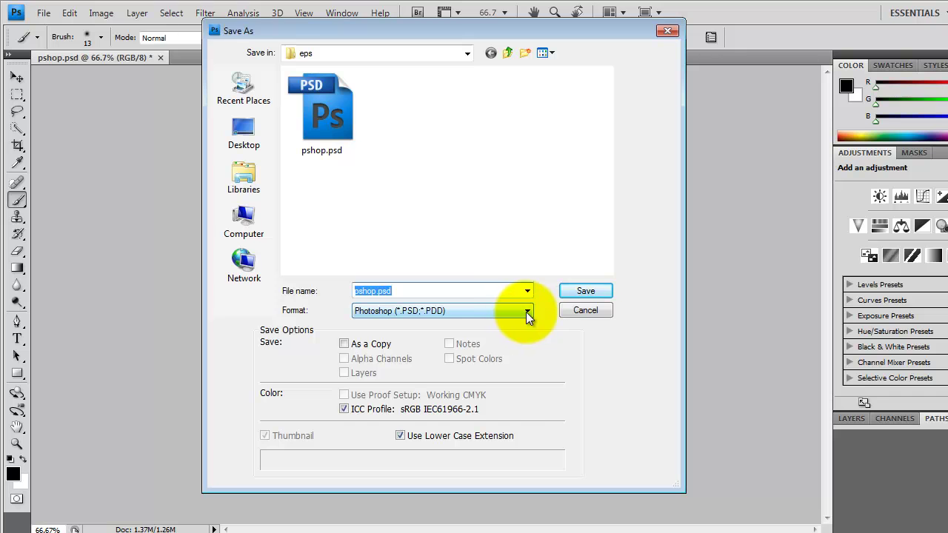
pyautogui.click(527, 312)
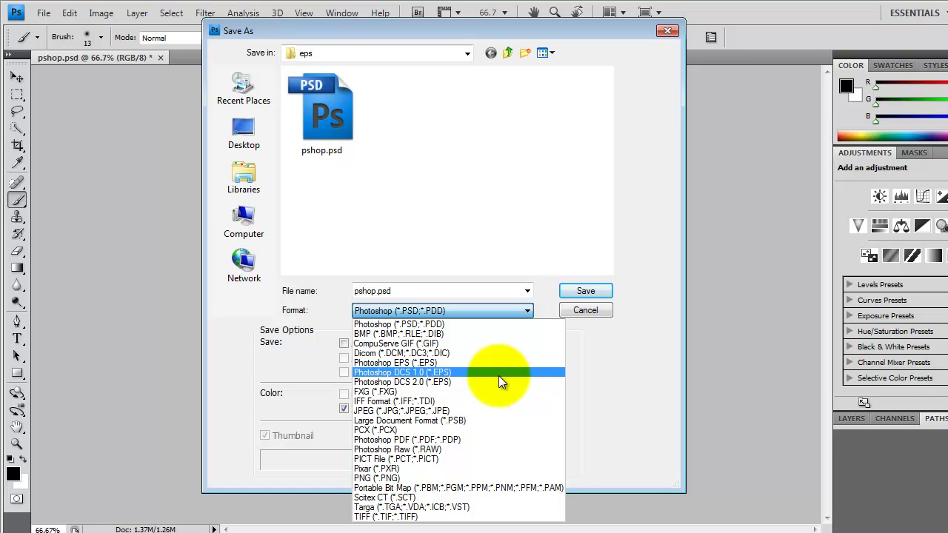
pyautogui.click(607, 309)
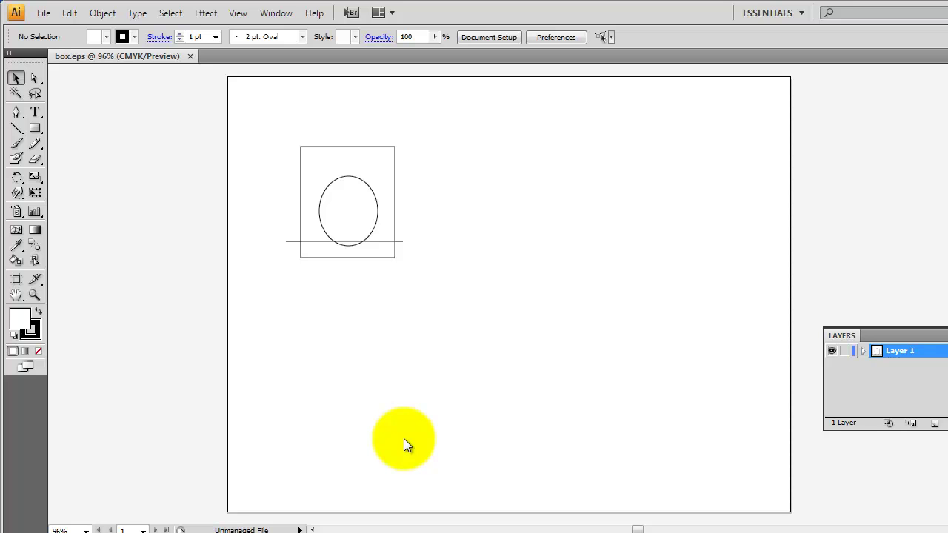
pyautogui.click(357, 183)
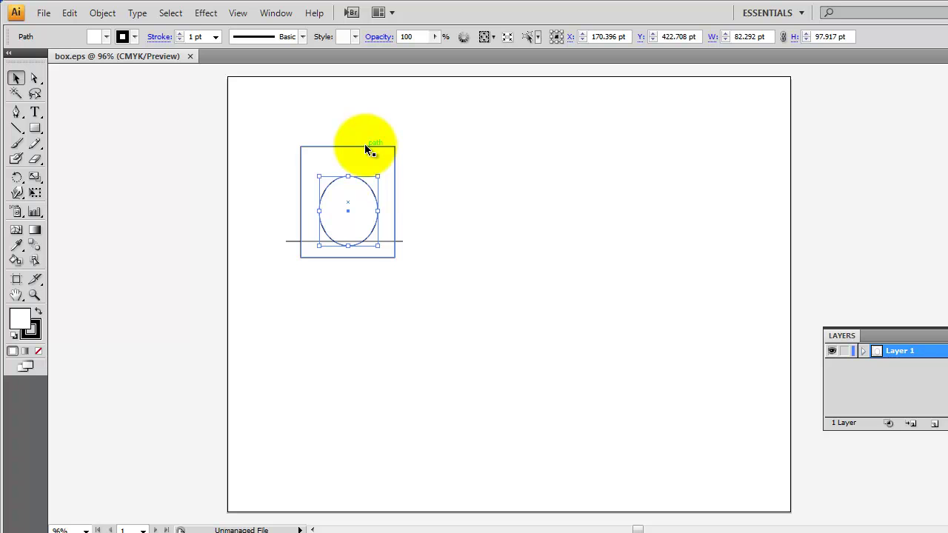
pyautogui.click(364, 149)
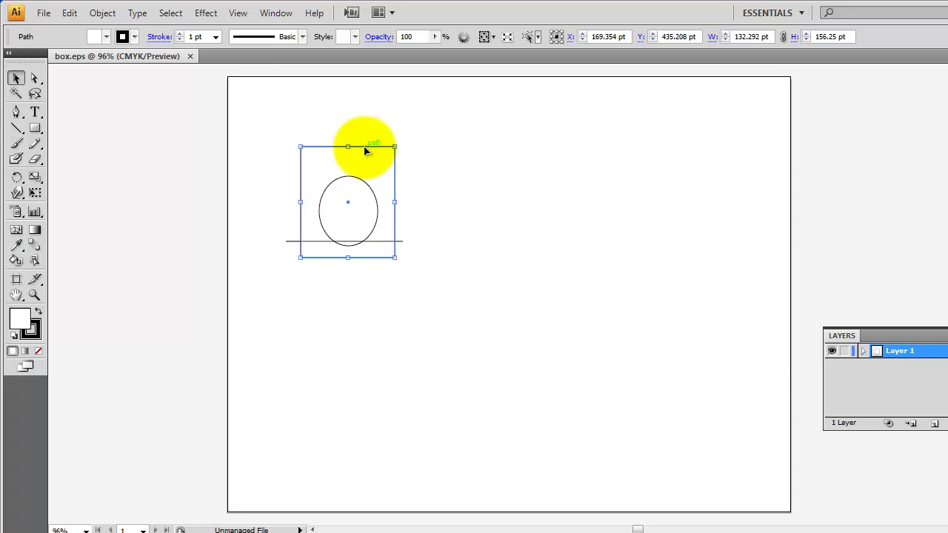
pyautogui.click(291, 242)
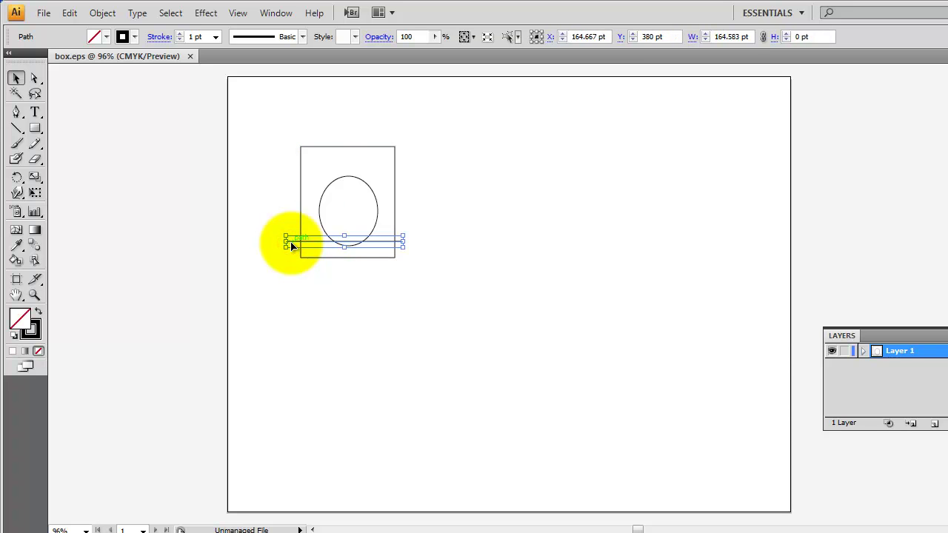
pyautogui.click(476, 200)
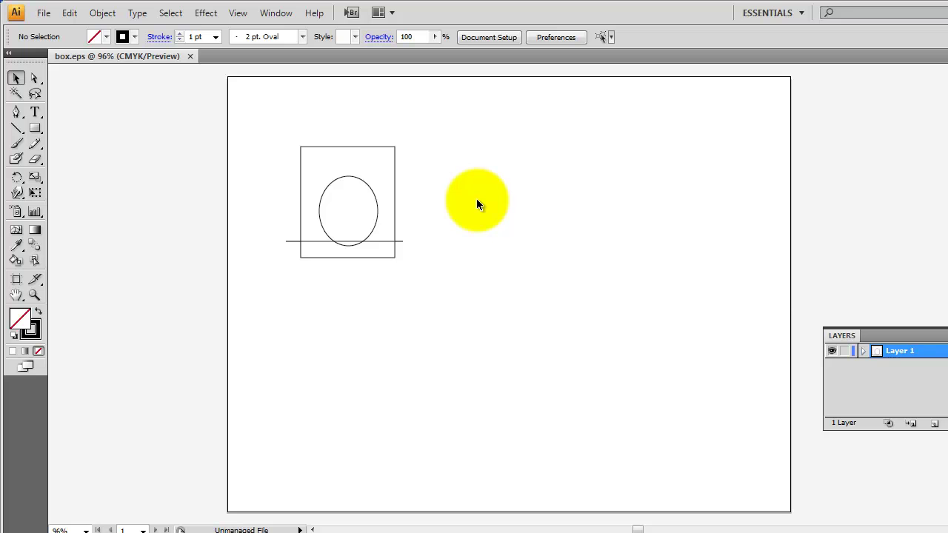
# Step: Select the oval, rectangle and horizontal line in box.eps and copy them
pyautogui.hotkey('ctrl', 'a')
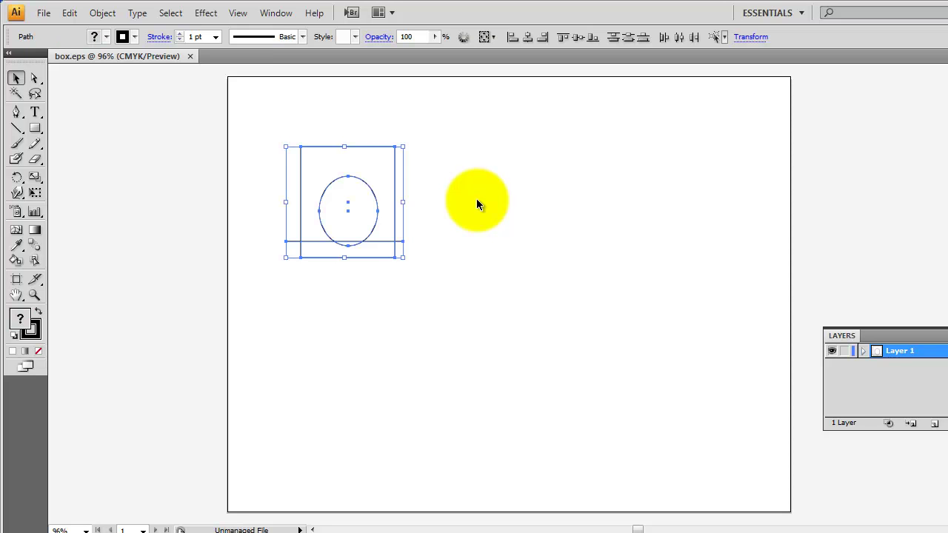
pyautogui.hotkey('alt', 'e')
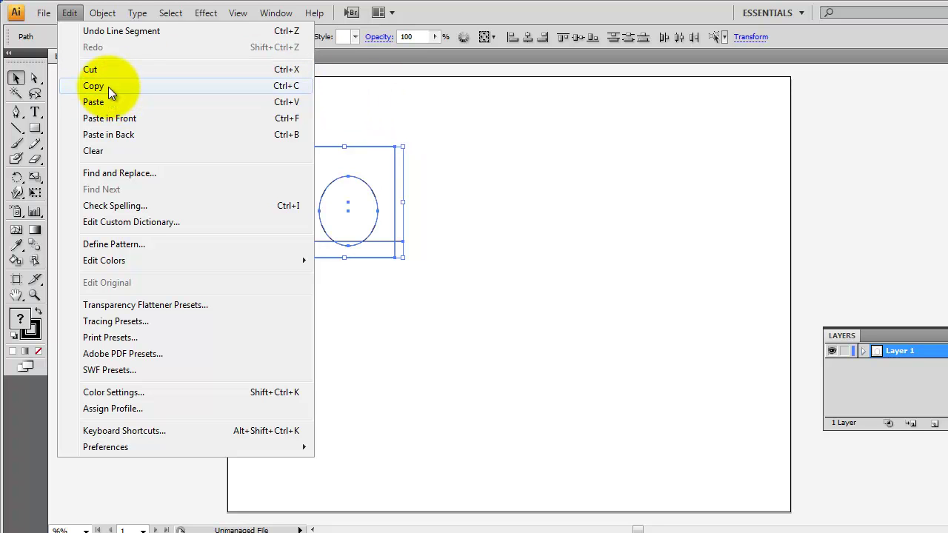
pyautogui.click(397, 107)
pyautogui.moveTo(397, 108); pyautogui.dragTo(239, 443)
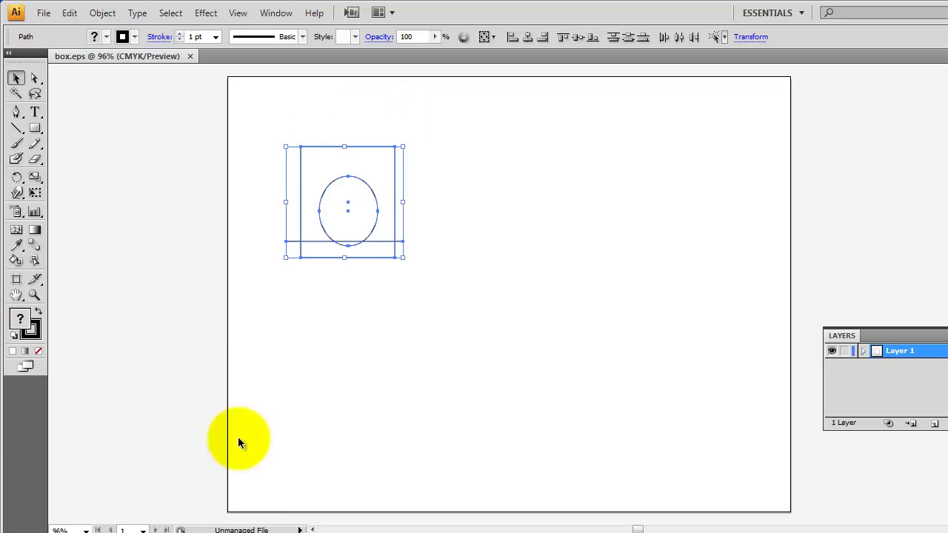
# Step: Paste the copied artwork into glyph A, undo the paste, then return to Illustrator
pyautogui.click(216, 530)
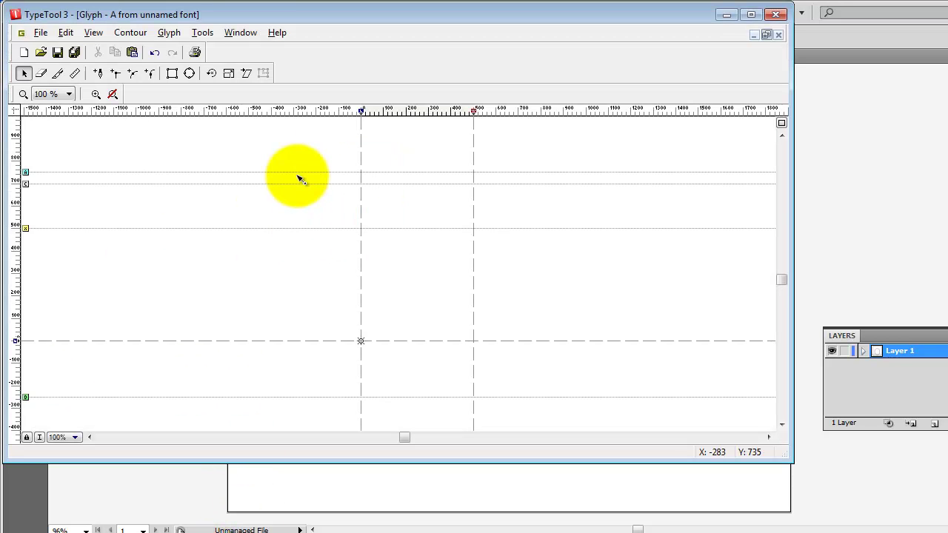
pyautogui.click(65, 33)
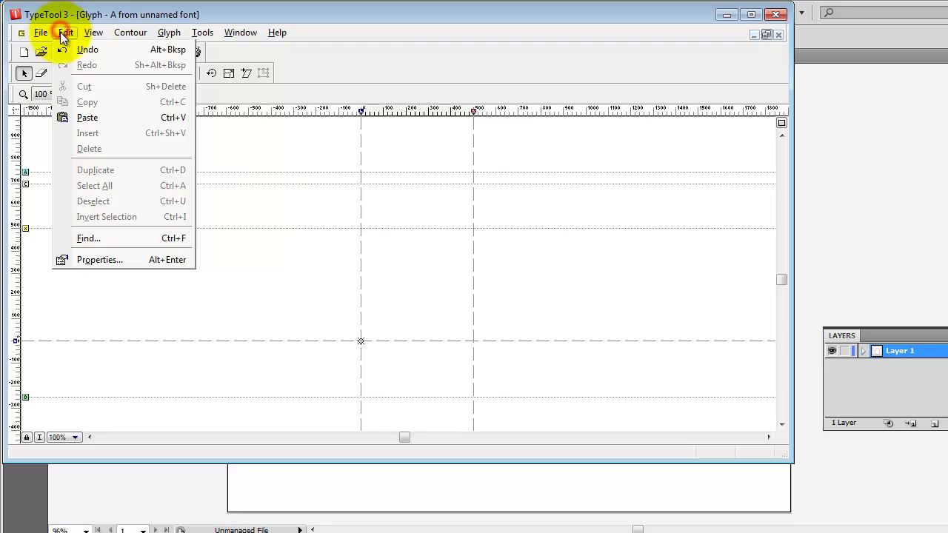
pyautogui.click(85, 122)
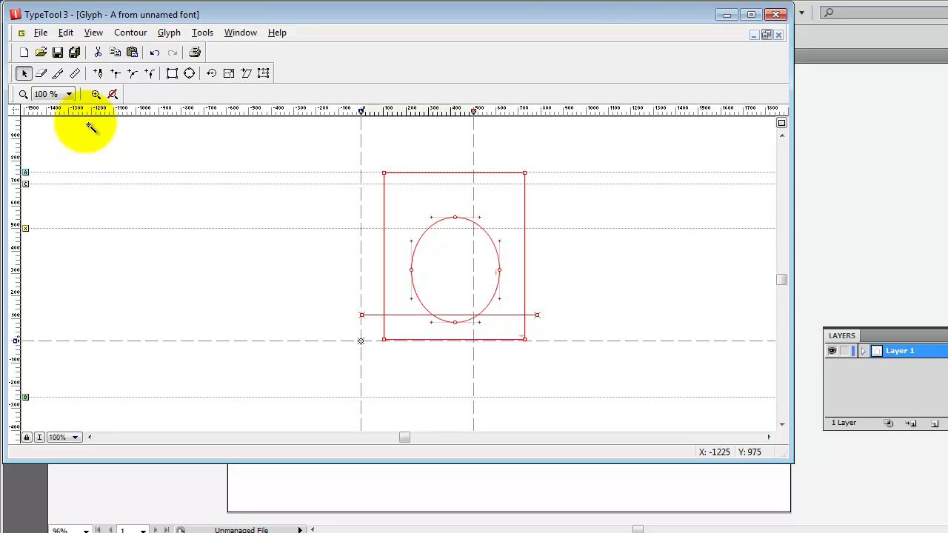
pyautogui.hotkey('ctrl', 'z')
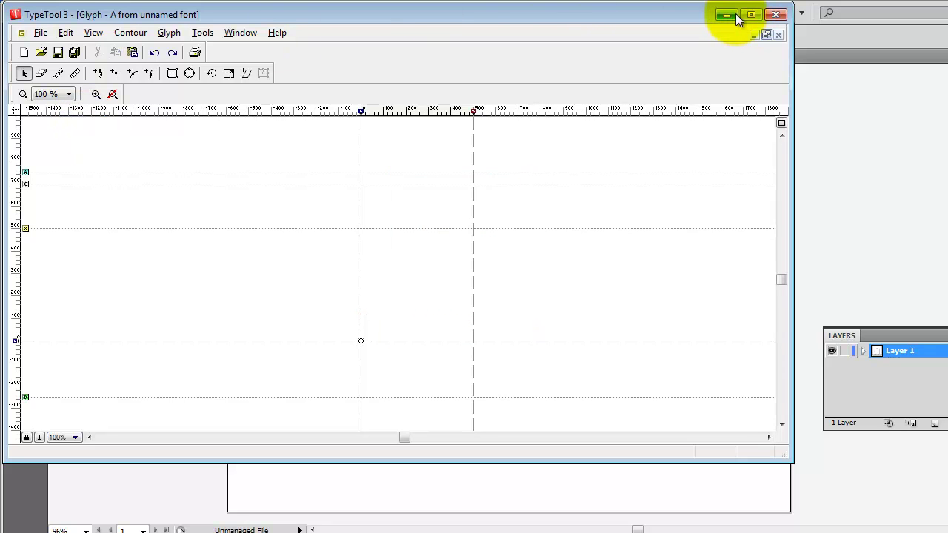
pyautogui.click(822, 37)
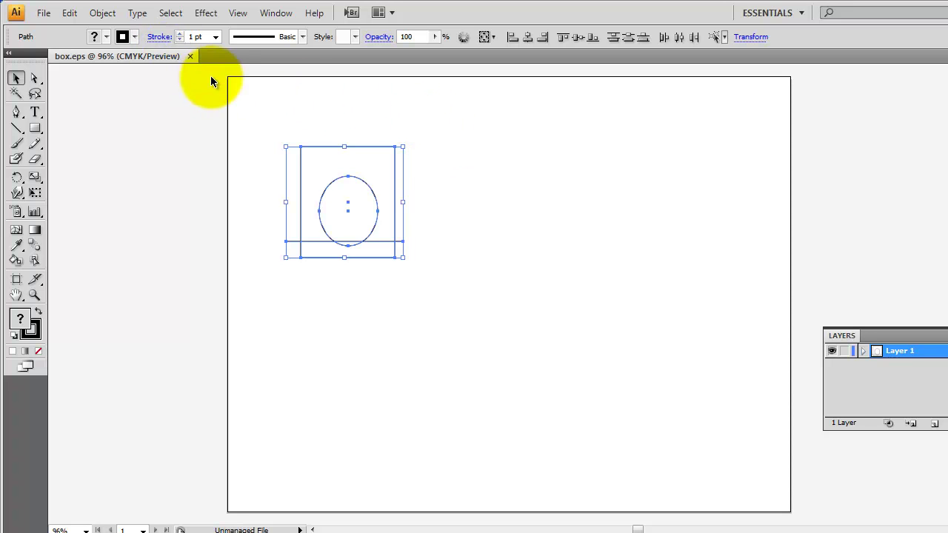
# Step: Save As box.eps with the Illustrator EPS (*.EPS) file type in the eps folder
pyautogui.click(44, 13)
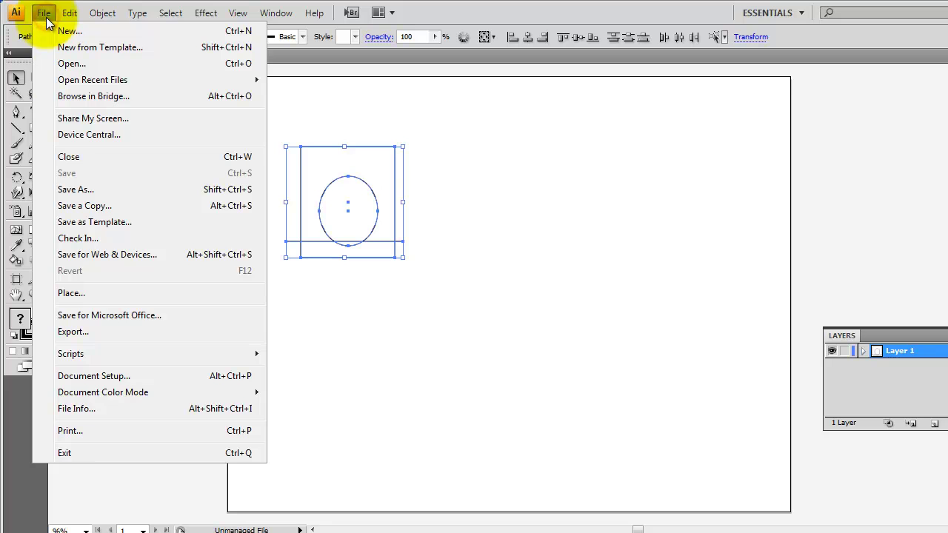
pyautogui.click(107, 186)
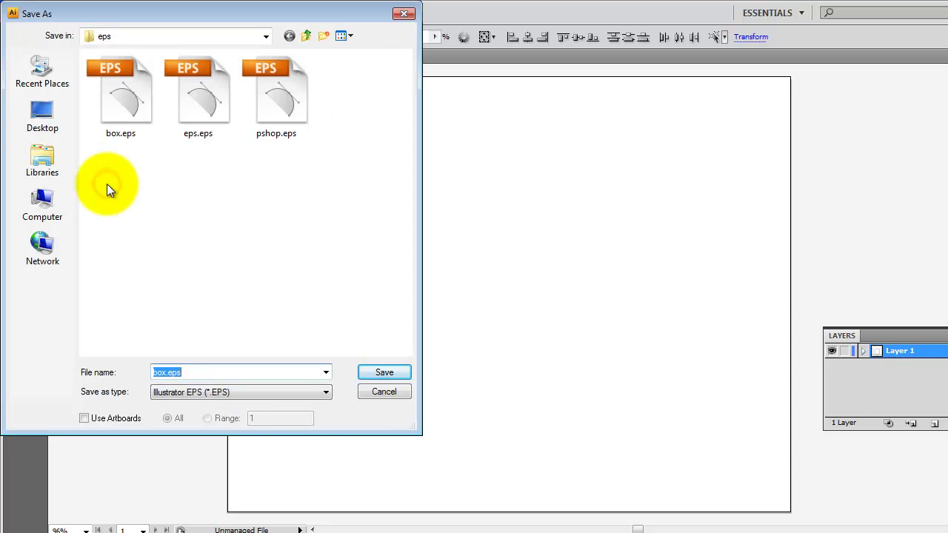
pyautogui.click(327, 391)
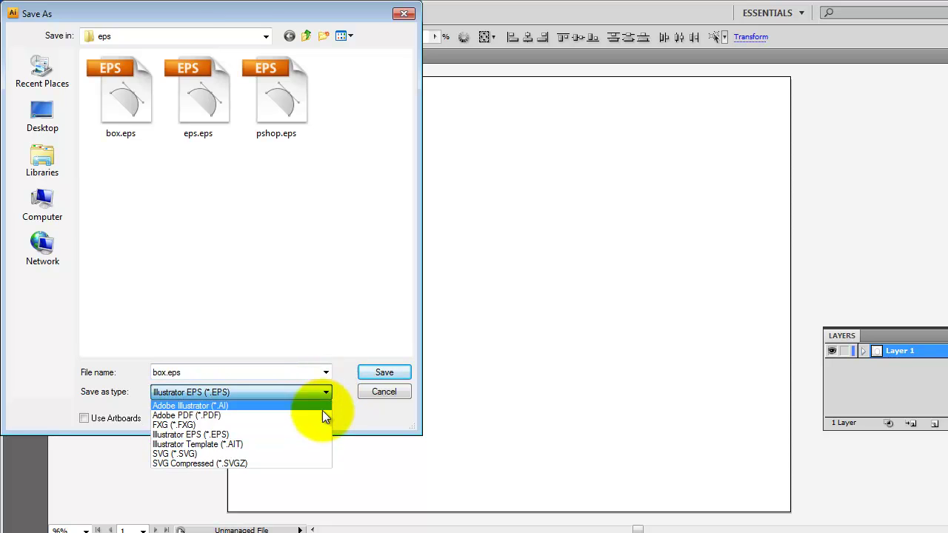
pyautogui.click(381, 371)
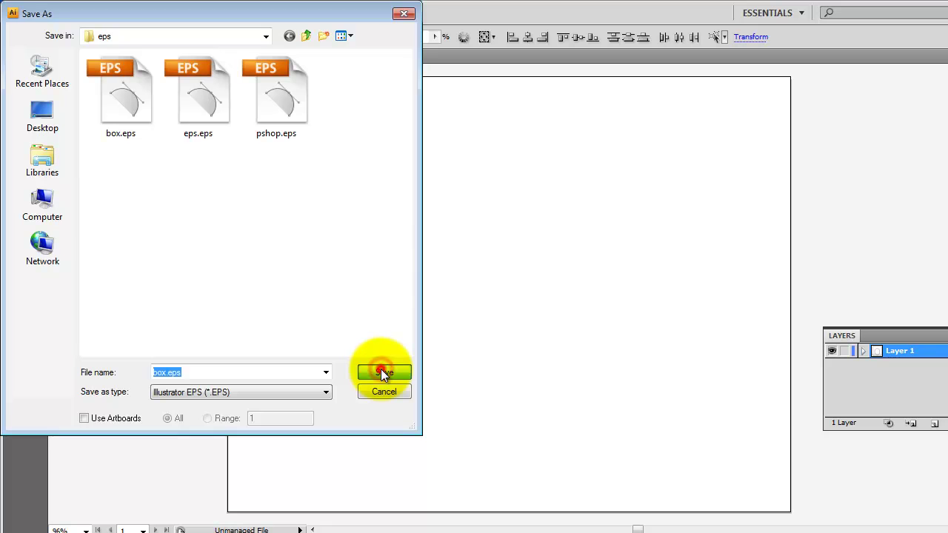
# Step: Replace box.eps using EPS version Illustrator 8 and accept the older-format warning
pyautogui.click(546, 327)
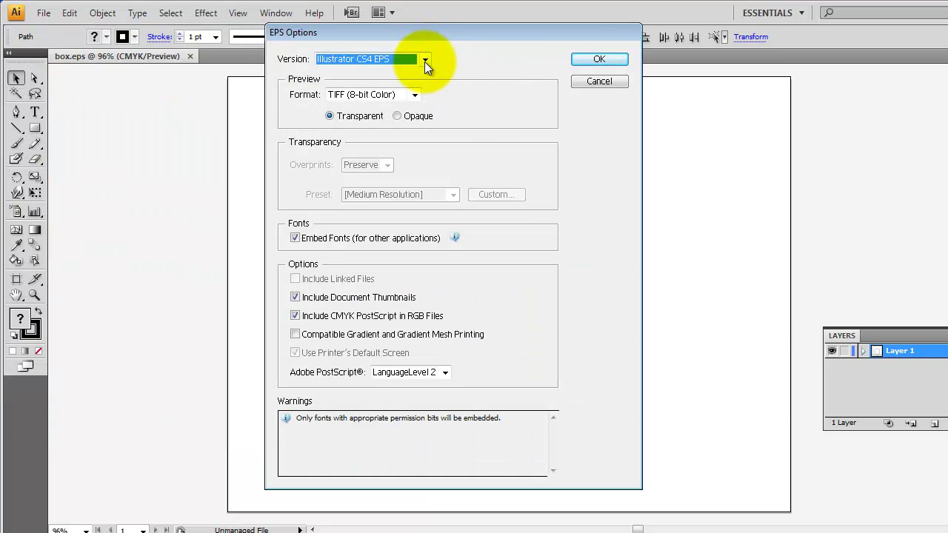
pyautogui.click(426, 60)
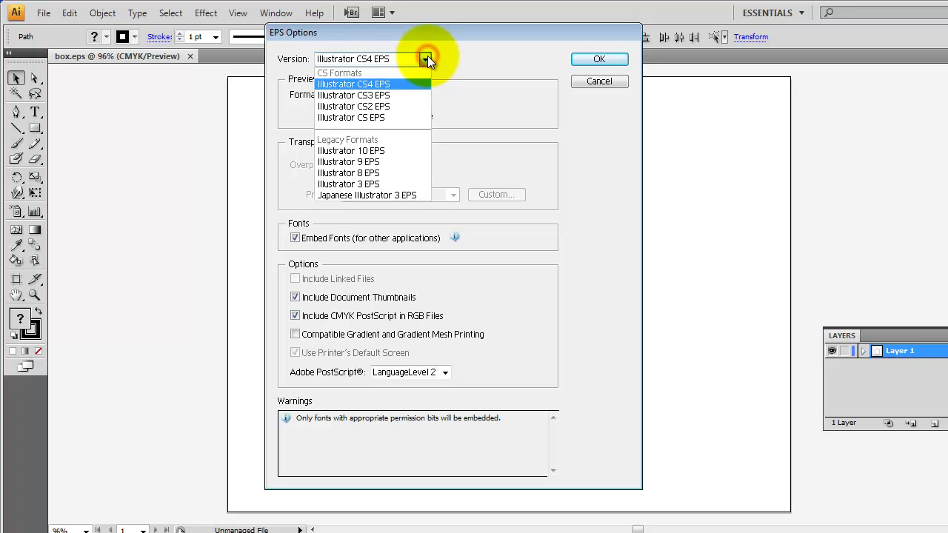
pyautogui.click(413, 173)
pyautogui.click(584, 60)
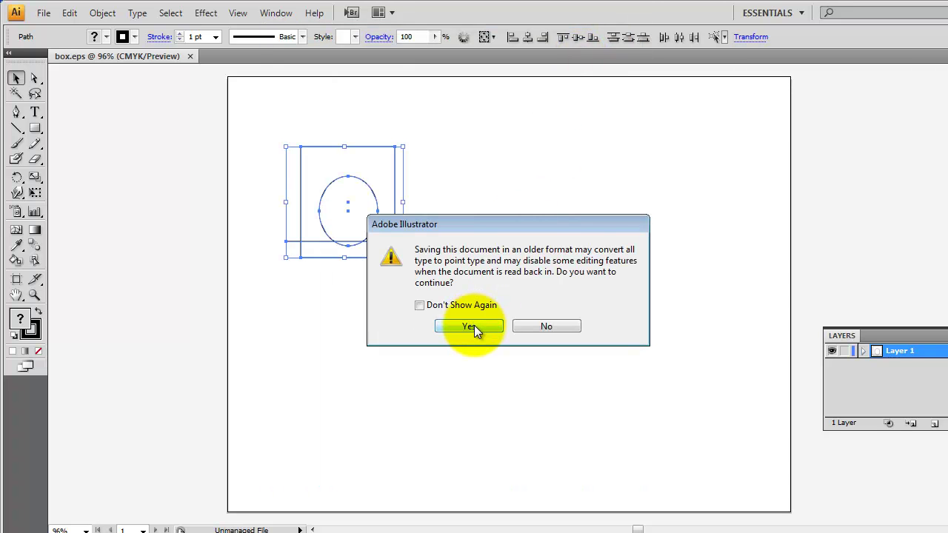
pyautogui.click(472, 327)
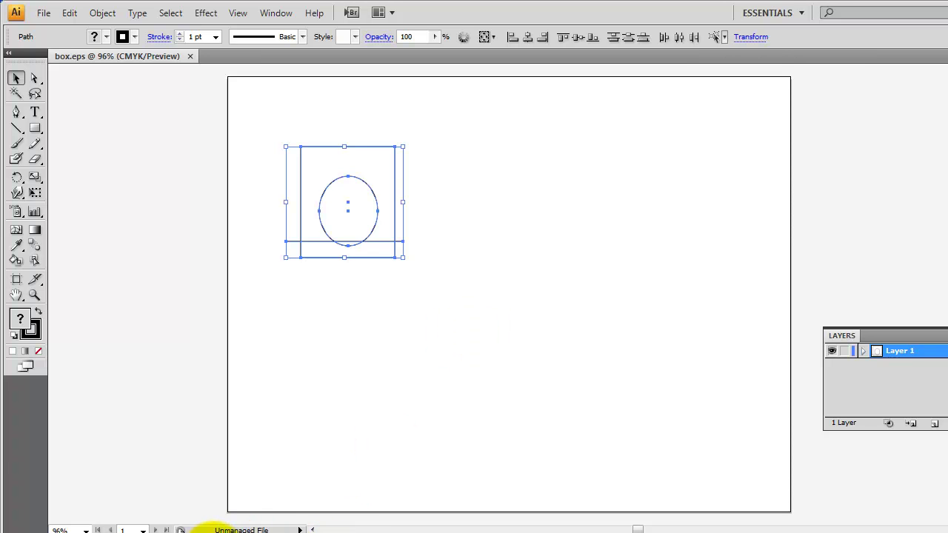
# Step: Import box.eps into glyph A via File > Import > EPS in TypeTool
pyautogui.click(204, 530)
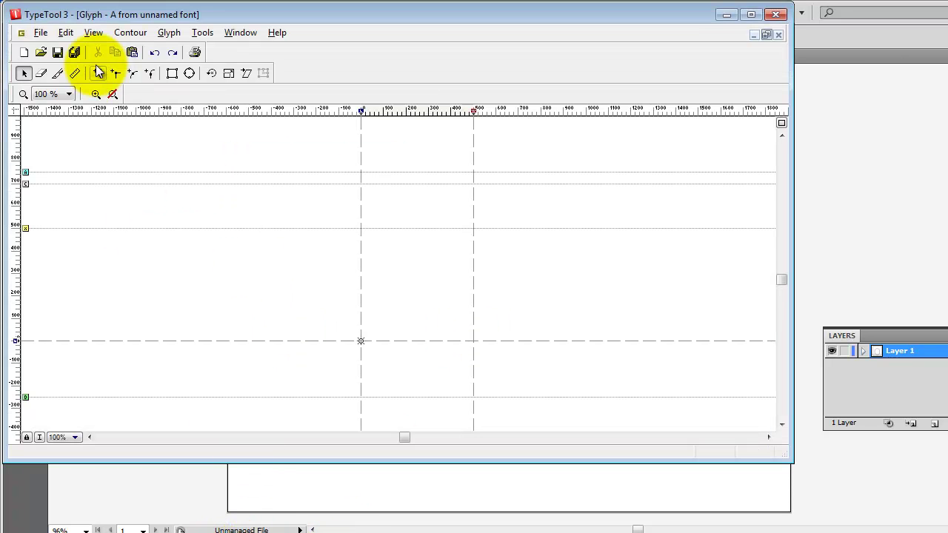
pyautogui.click(41, 32)
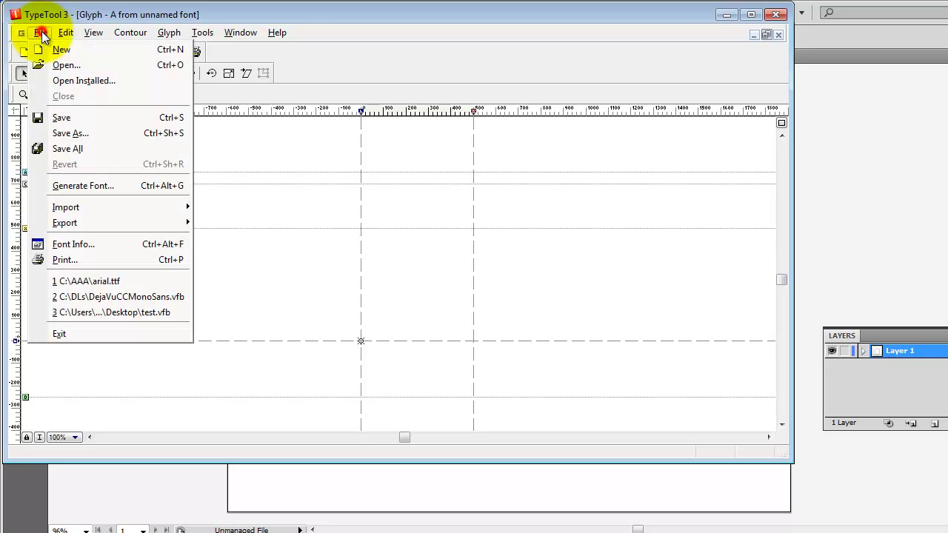
pyautogui.moveTo(89, 207)
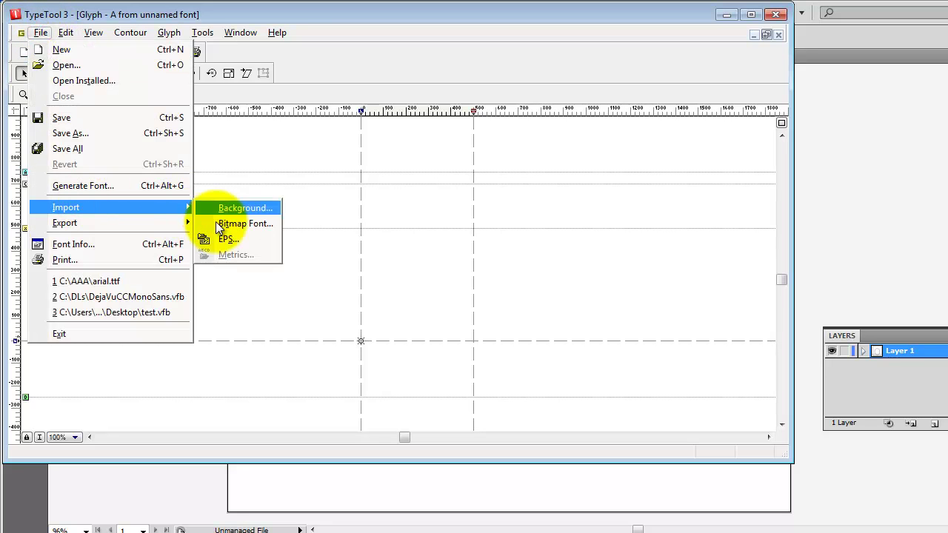
pyautogui.click(223, 241)
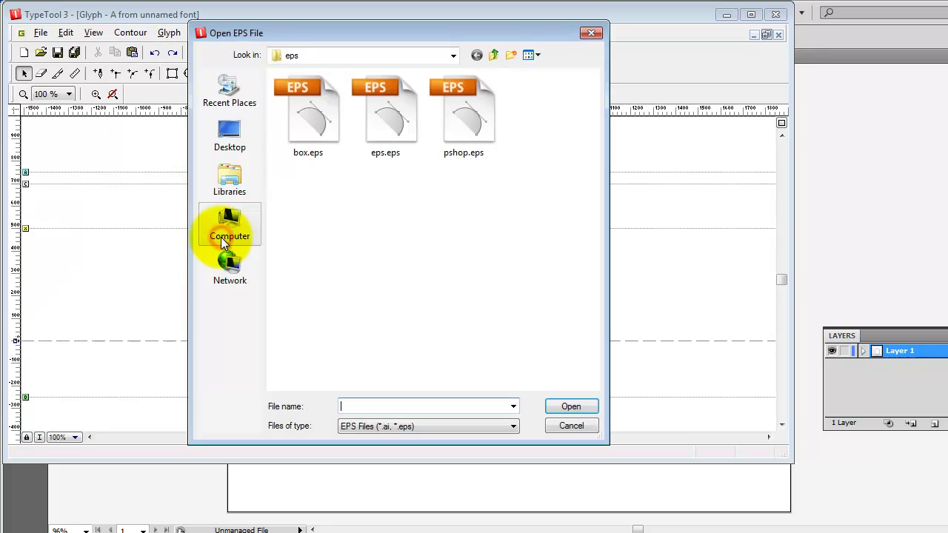
pyautogui.doubleClick(308, 115)
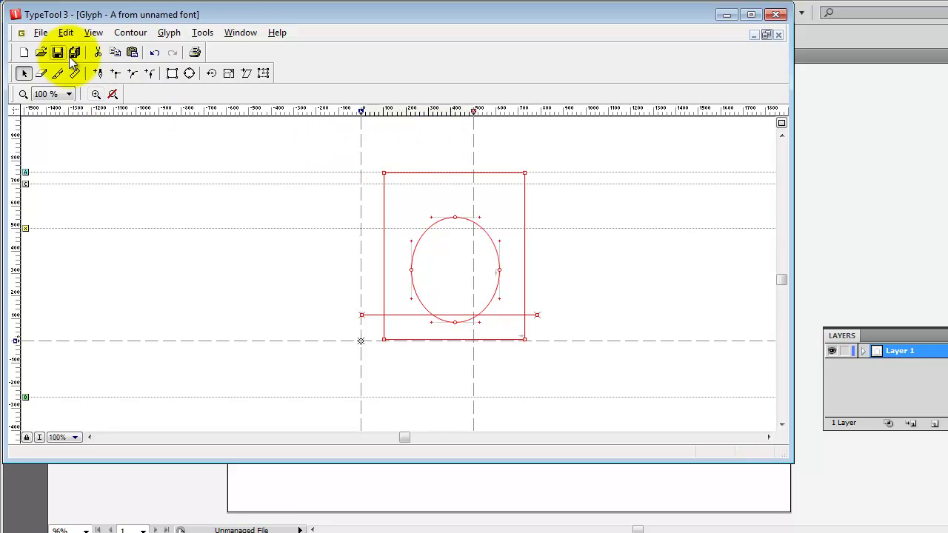
pyautogui.click(203, 32)
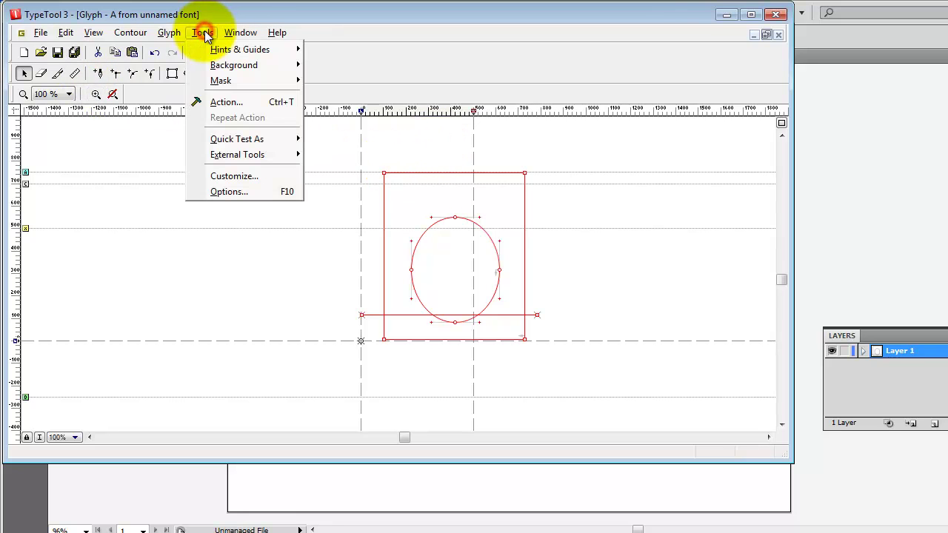
pyautogui.click(251, 190)
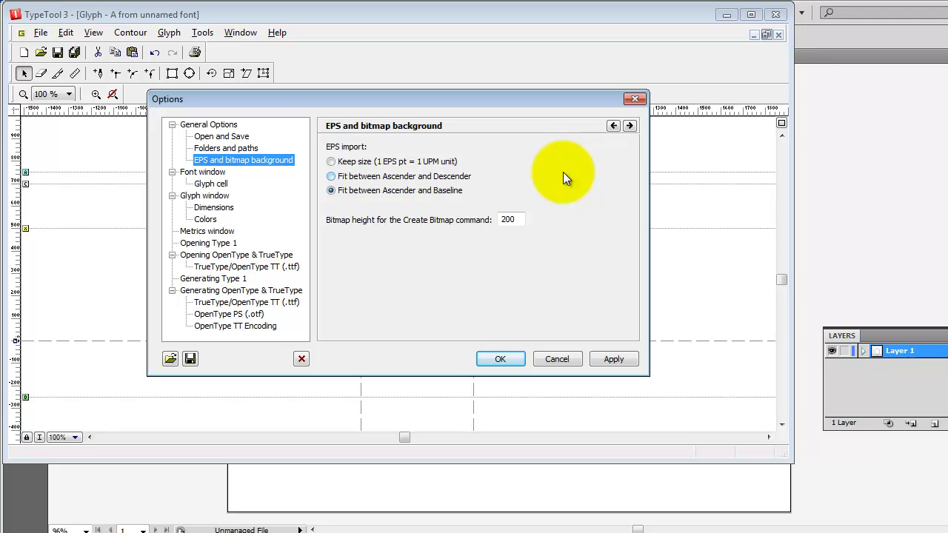
pyautogui.press('Escape')
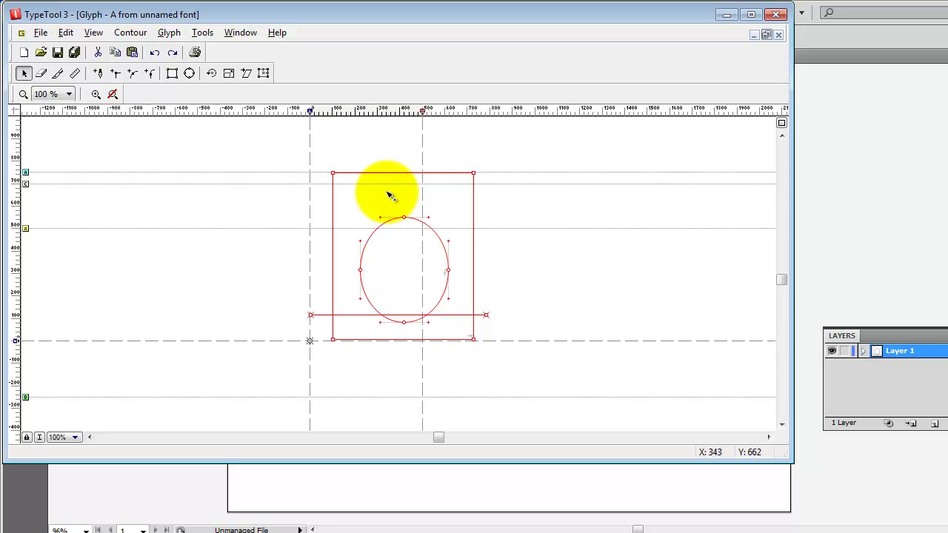
# Step: Nudge the outline down so its horizontal line rests on the baseline, then widen the advance width
pyautogui.press('Down')
pyautogui.press('Down')
pyautogui.press('Down')
pyautogui.press('Down')
pyautogui.press('Down')
pyautogui.press('Down')
pyautogui.press('Down')
pyautogui.press('Down')
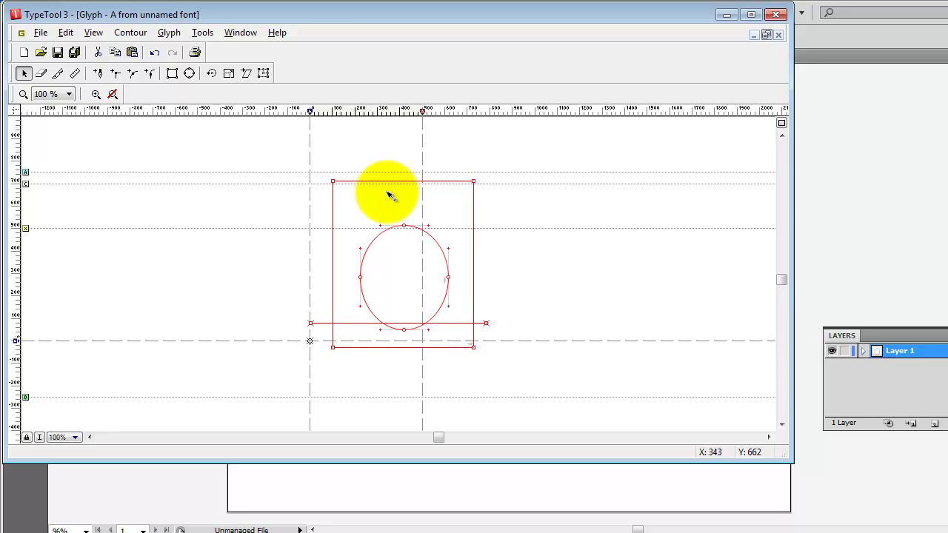
pyautogui.press('Down')
pyautogui.press('Down')
pyautogui.press('Down')
pyautogui.press('Down')
pyautogui.press('Down')
pyautogui.press('Down')
pyautogui.press('Down')
pyautogui.press('Down')
pyautogui.press('Down')
pyautogui.press('Down')
pyautogui.press('Down')
pyautogui.press('Down')
pyautogui.press('Down')
pyautogui.press('Down')
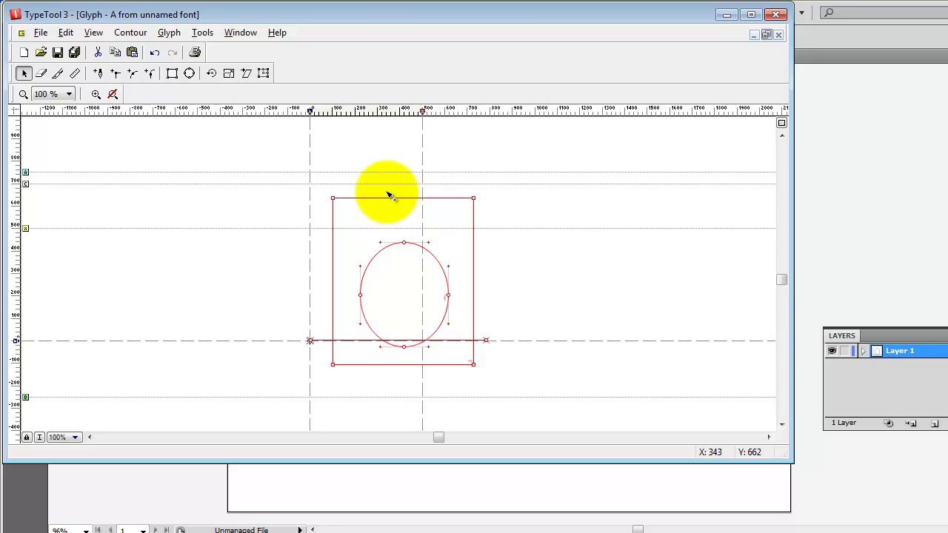
pyautogui.press('Down')
pyautogui.hotkey('ctrl', 'z')
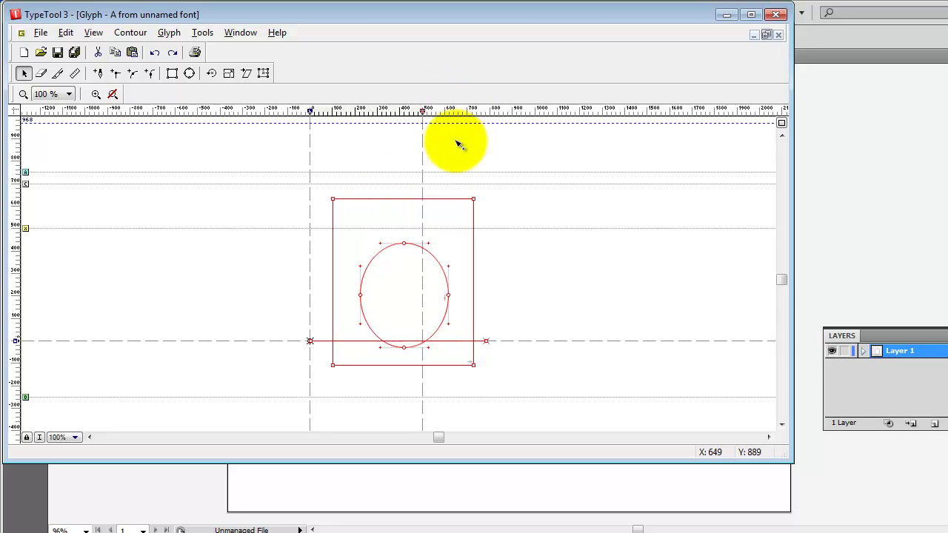
pyautogui.moveTo(423, 142); pyautogui.dragTo(485, 166)
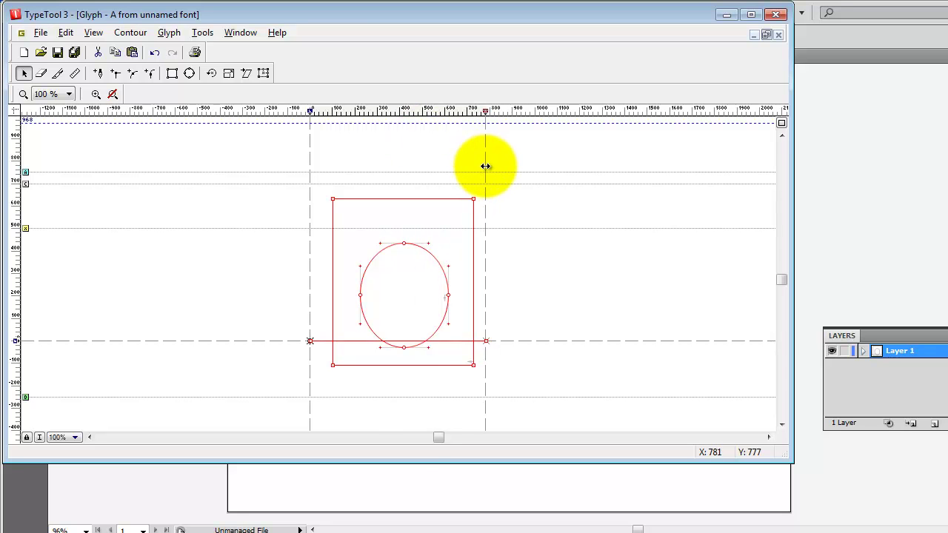